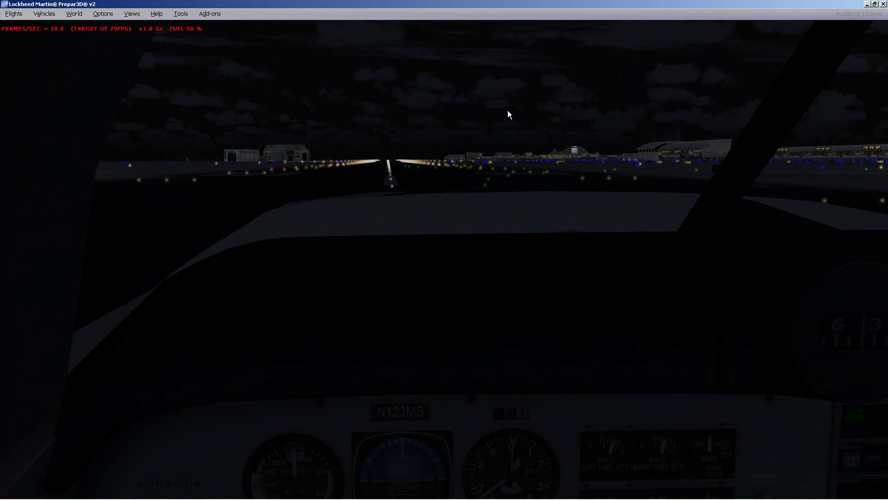
# - Turn on the cockpit panel lights and switch to the 2D instrument panel view
pyautogui.hotkey('shift', 'l')
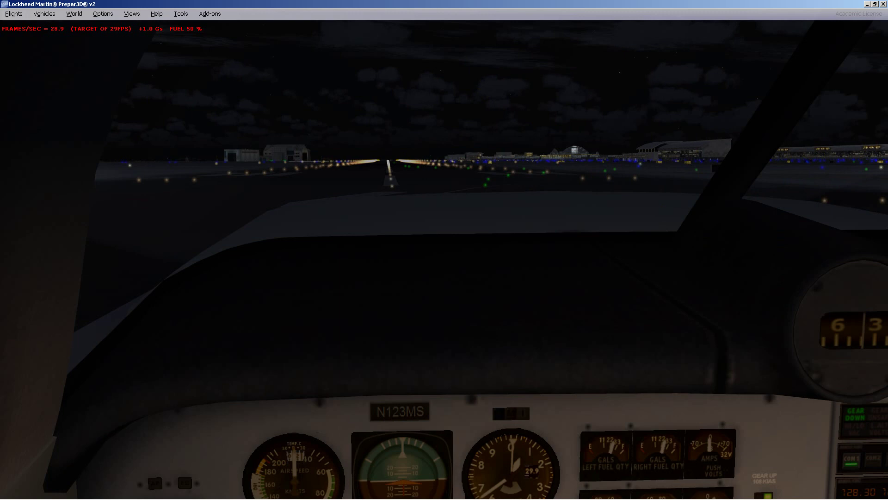
pyautogui.press('F10')
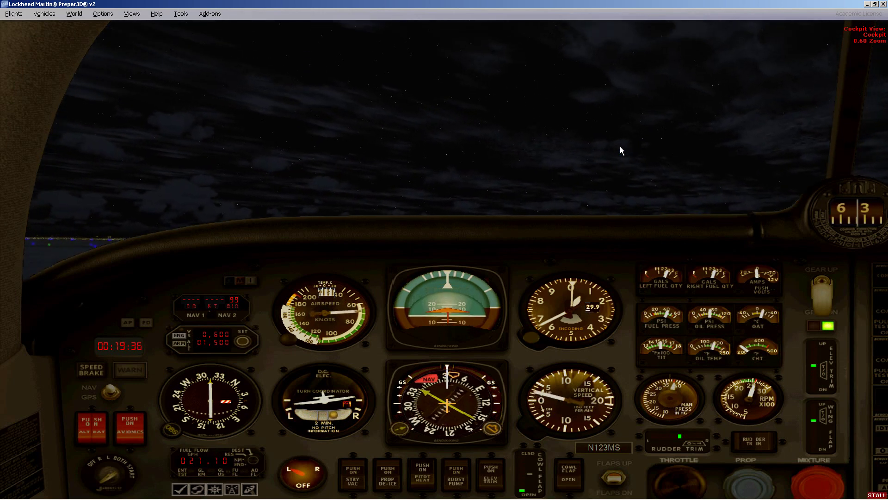
# - Toggle the 2D panel off and on to view the runway lights, then restore the panel view
pyautogui.press('w')
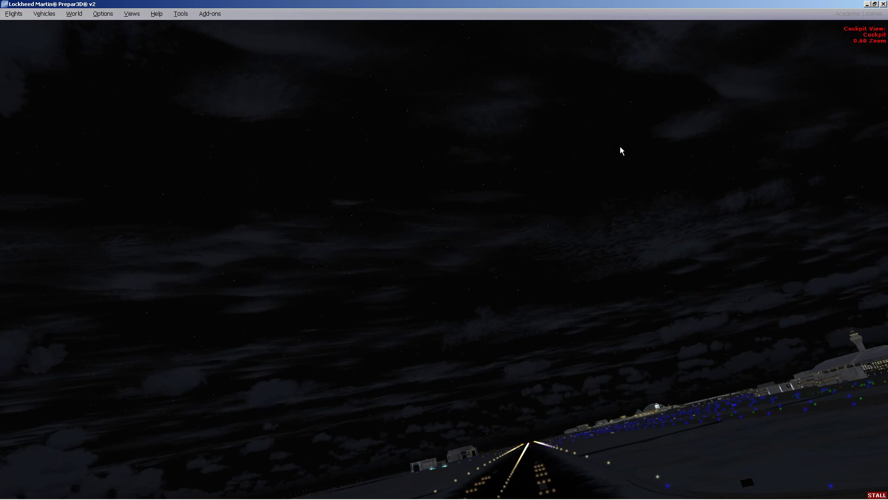
pyautogui.press('w')
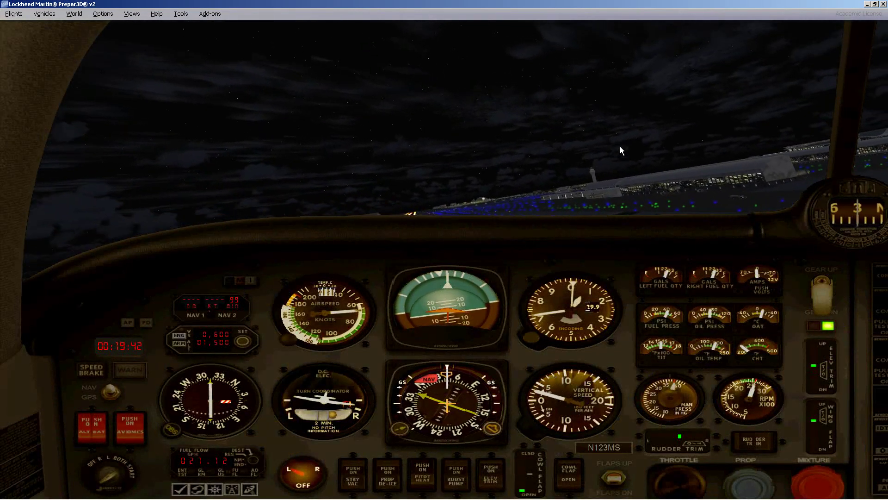
pyautogui.press('w')
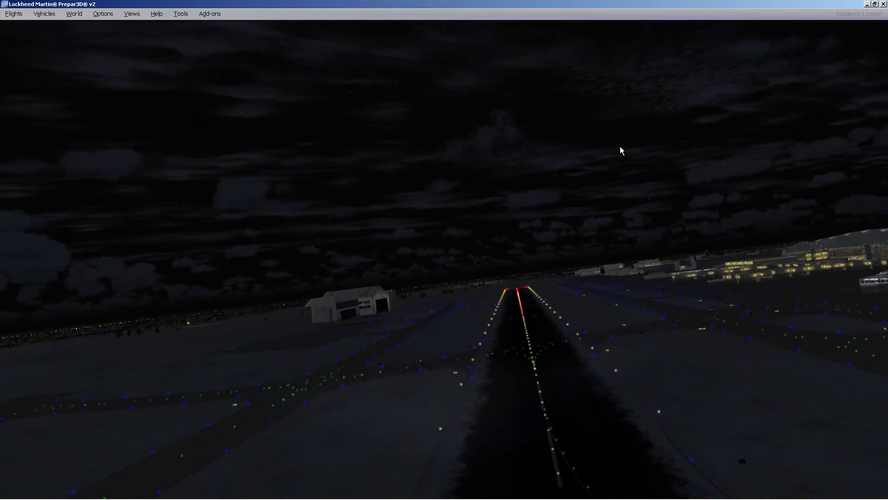
pyautogui.press('s')
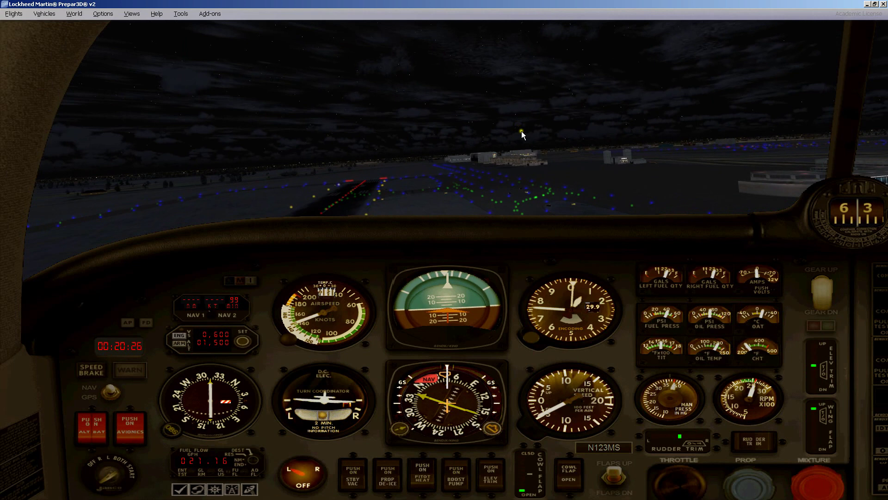
# - Cycle the camera to the Outside View: Locked Spot over the lit city
pyautogui.press('s')
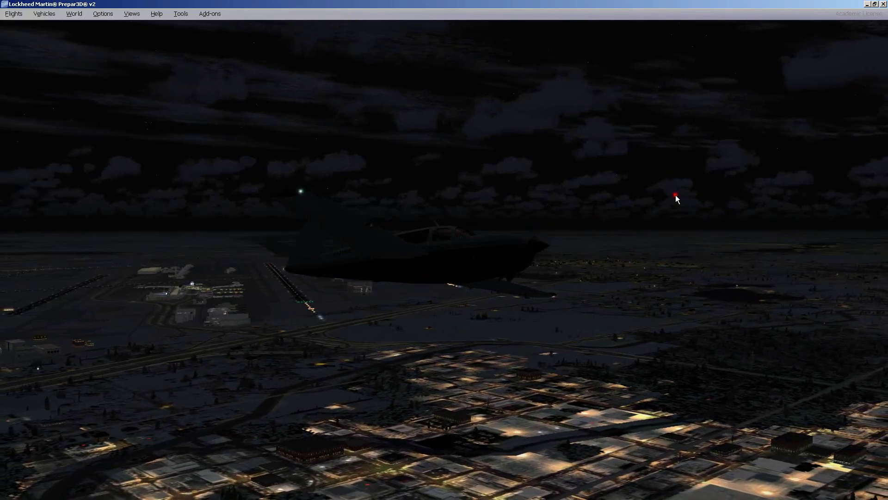
# - Return to the cockpit and the 2D panel, then hide the panel to see the terminals and runway
pyautogui.press('s')
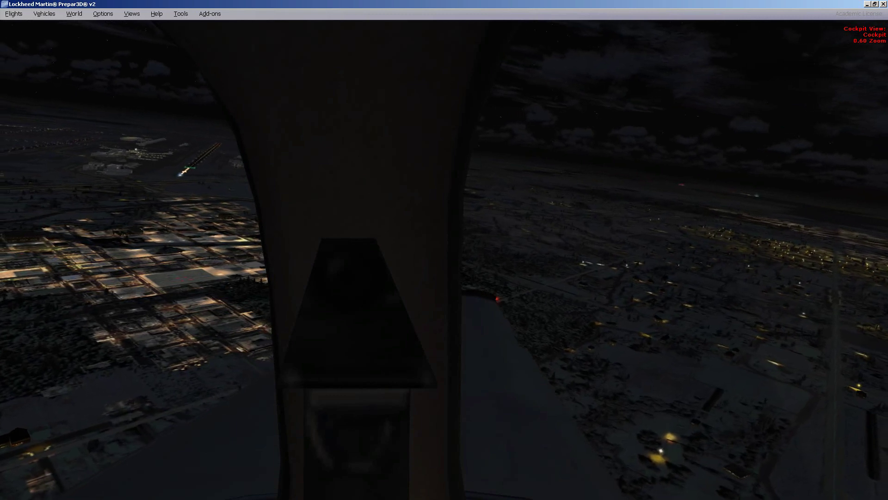
pyautogui.press('s')
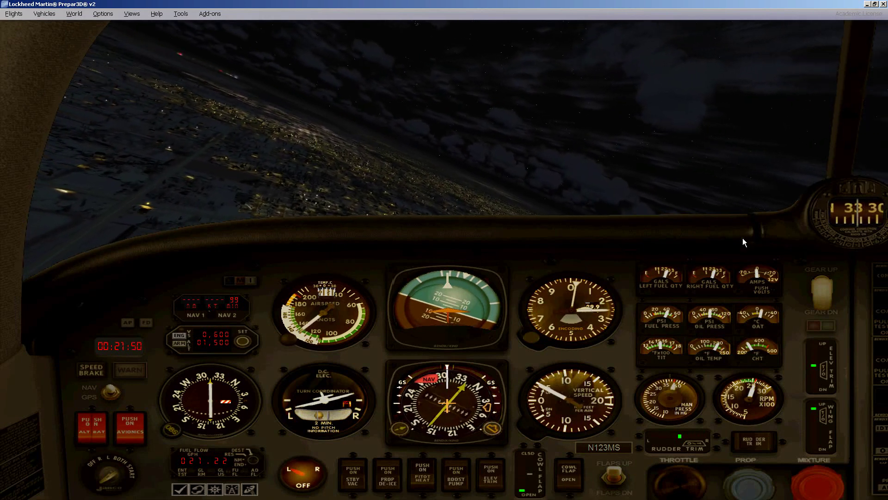
pyautogui.press('w')
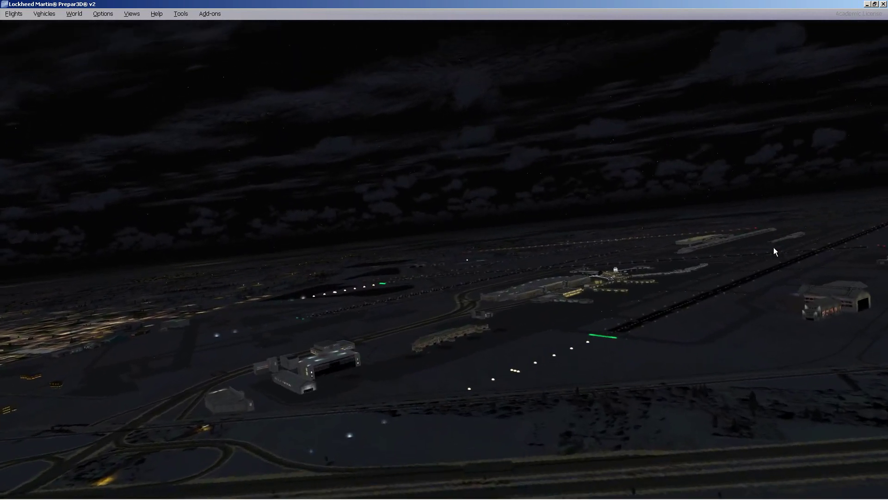
# - Alternate between outside, virtual cockpit and 2D panel views, finishing on the 2D panel
pyautogui.press('F10')
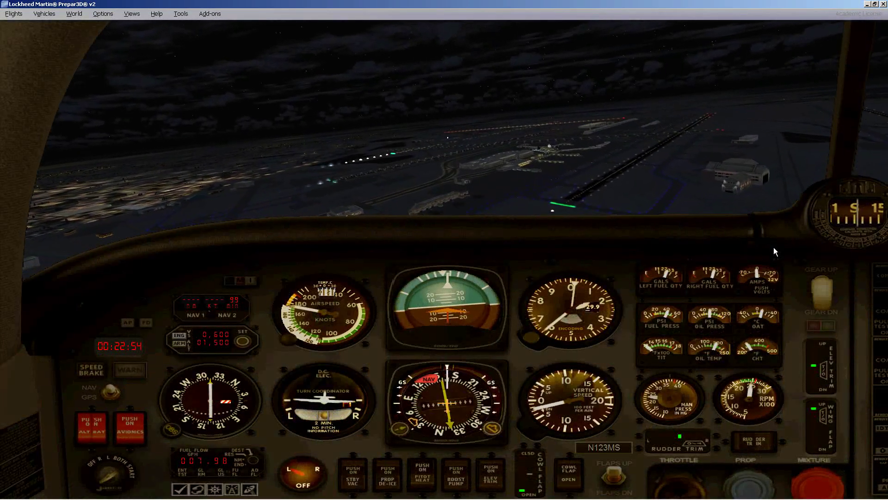
pyautogui.press('F11')
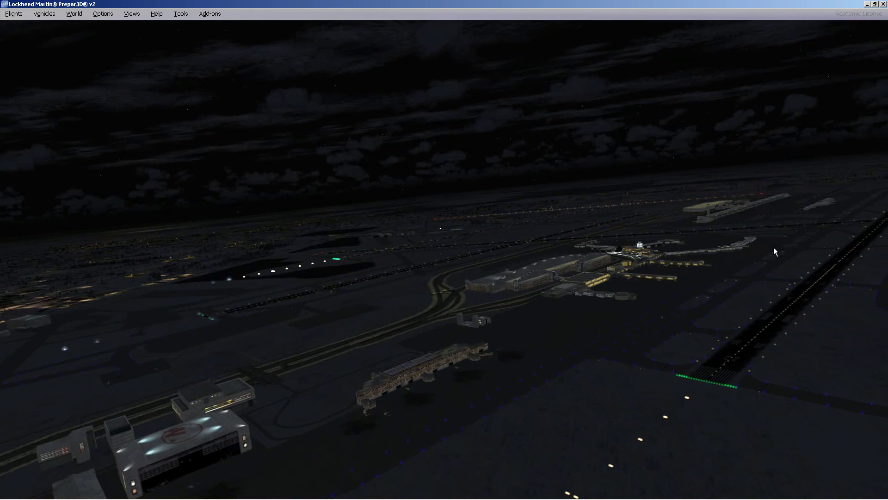
pyautogui.press('F10')
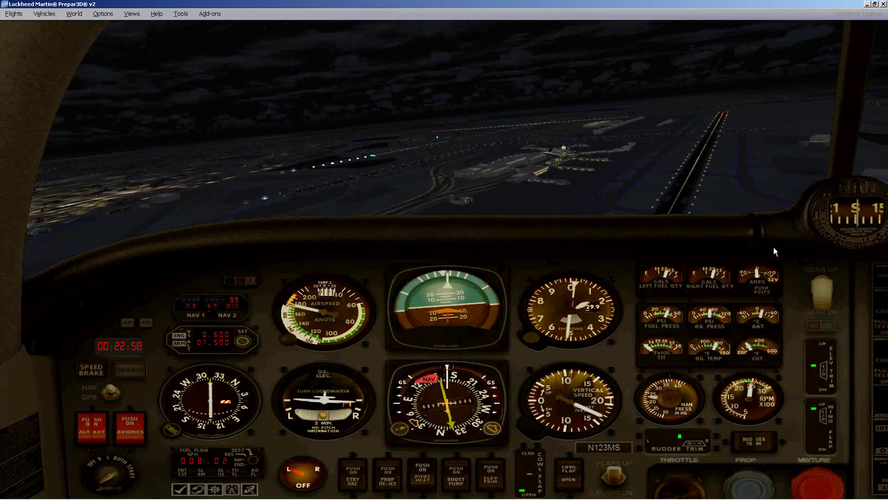
pyautogui.press('F11')
pyautogui.press('F10')
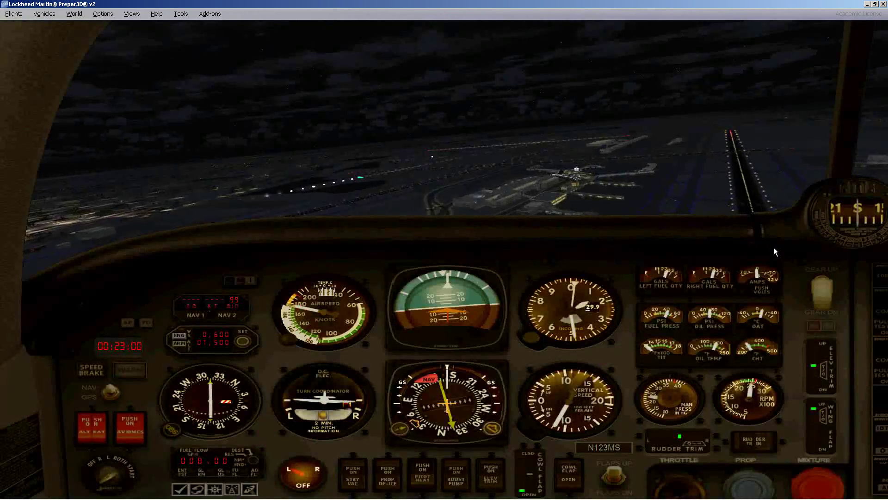
pyautogui.press('F9')
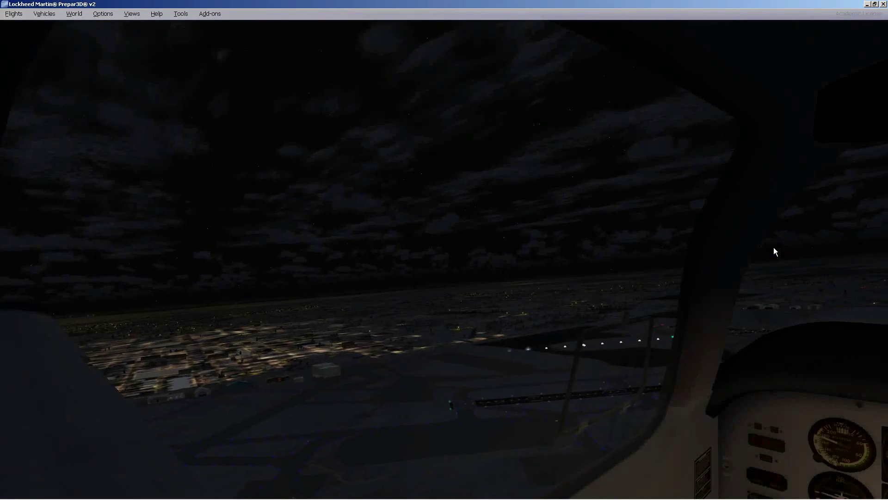
pyautogui.press('F10')
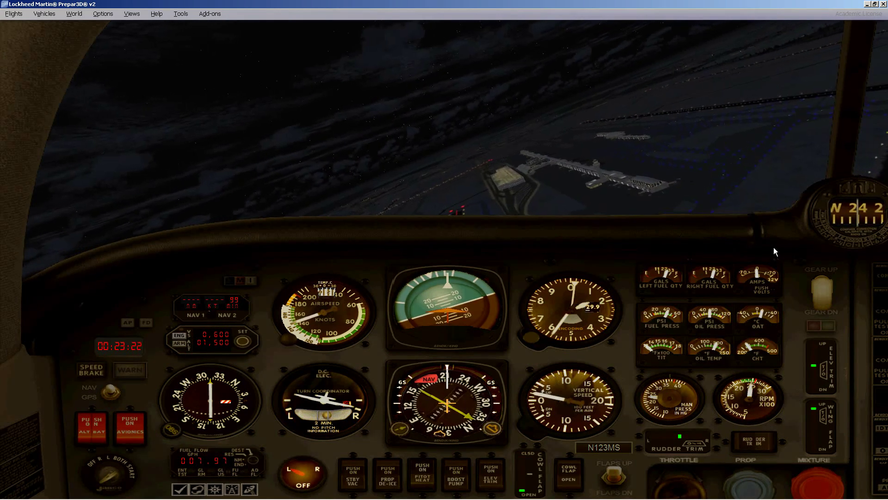
# - Hide the 2D cockpit panel to reveal the lit runway and terminal buildings
pyautogui.press('w')
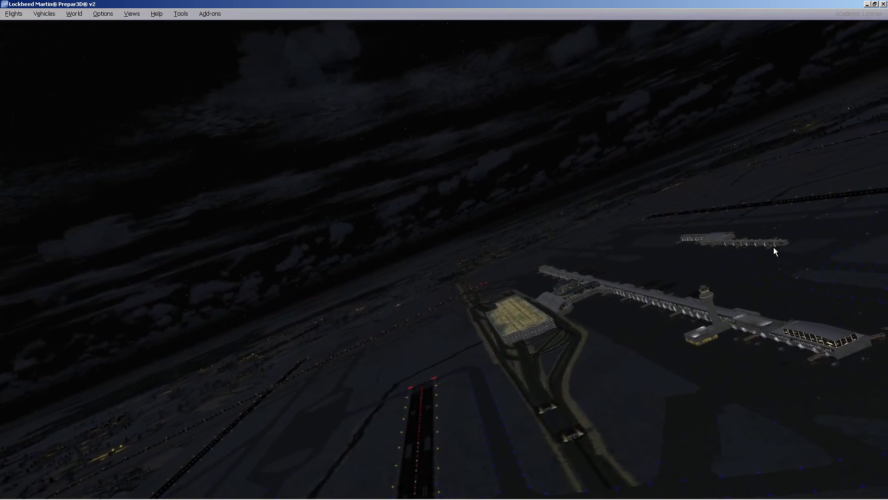